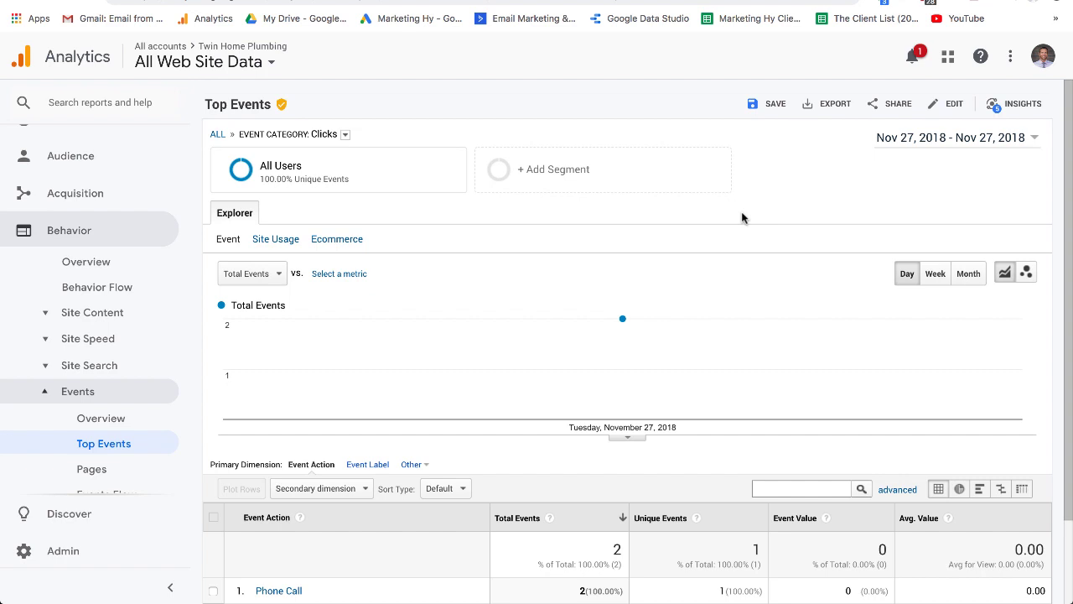
Step: Load the twinplumbing.com website in GTM preview mode
scroll(742, 218, "down", 1)
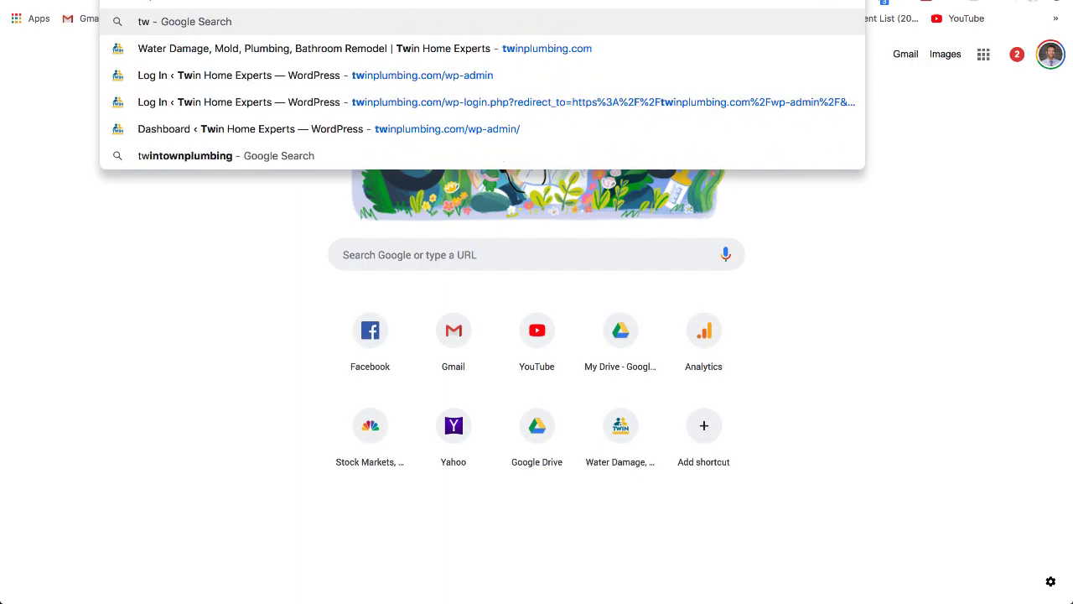
type("in")
key("Return")
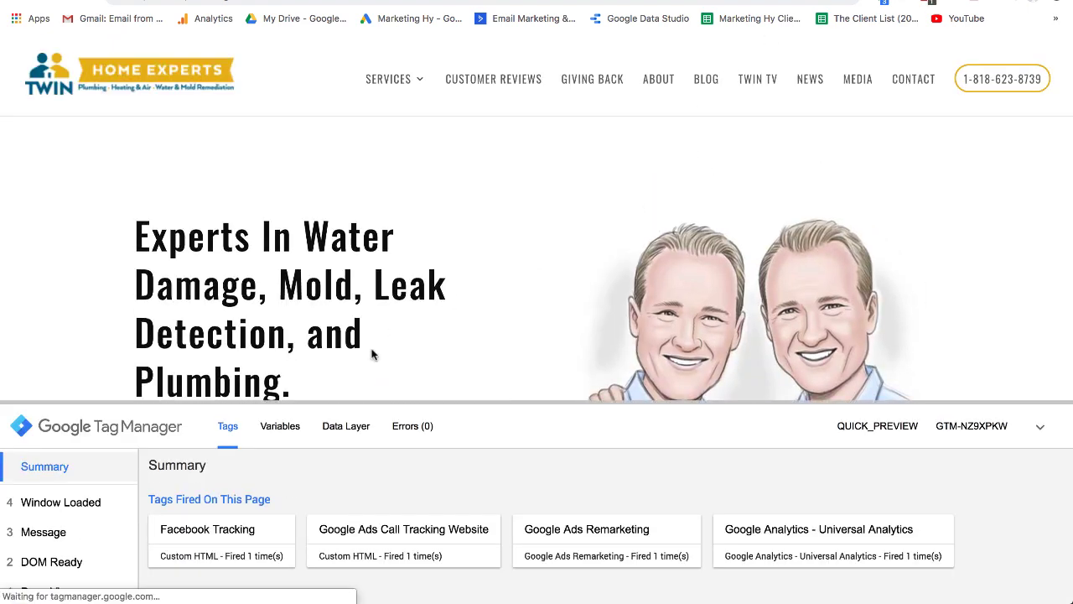
Step: Test the Call Now phone link and dismiss the calling-app prompt
scroll(1012, 95, "down", 5)
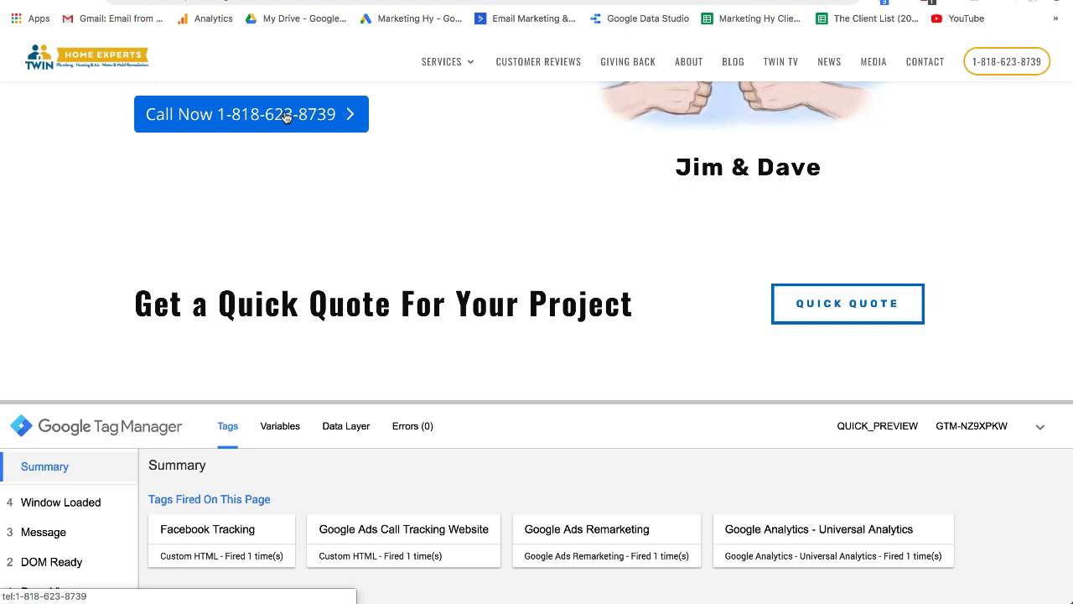
left_click(285, 117)
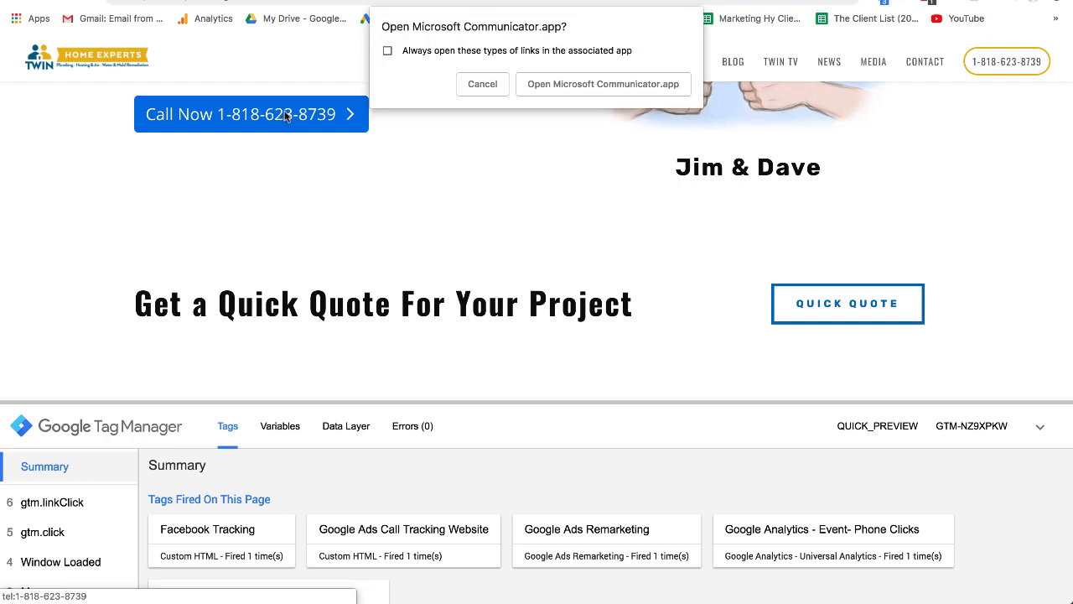
left_click(485, 86)
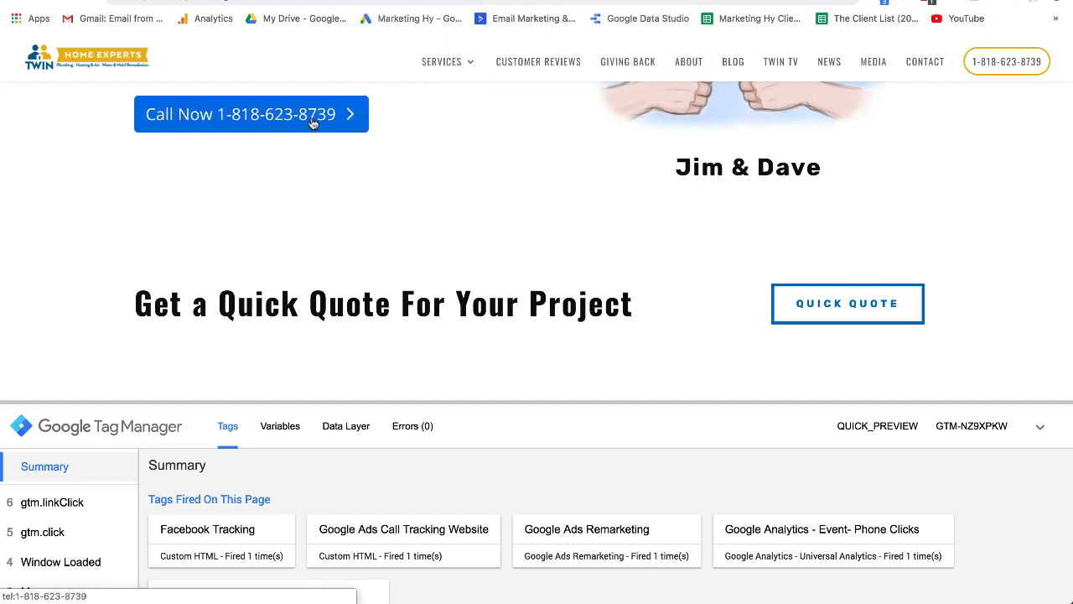
key("ctrl+Tab")
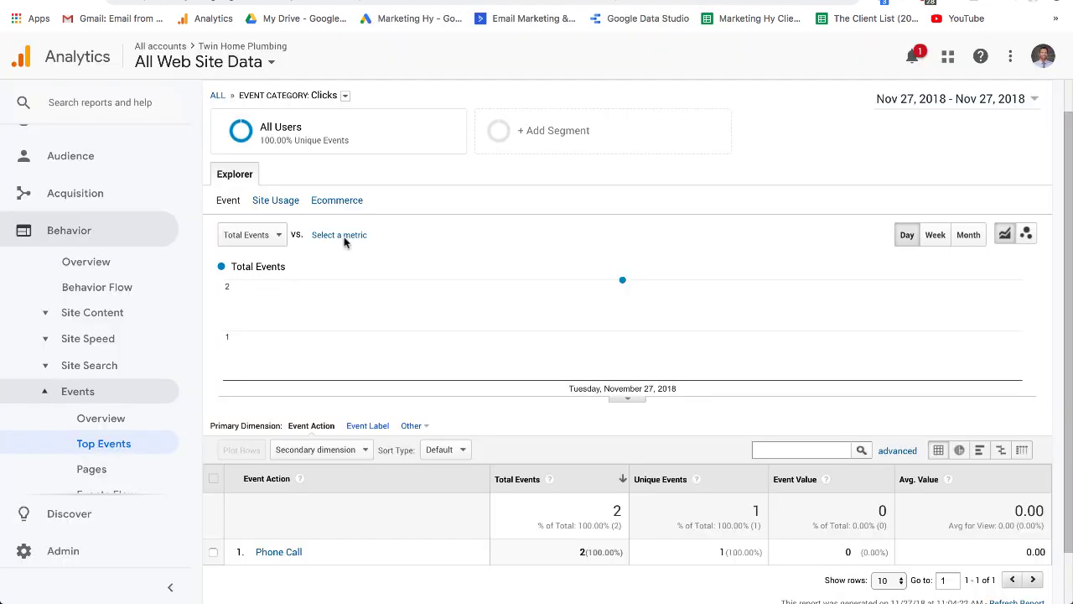
scroll(327, 256, "down", 2)
scroll(100, 335, "down", 2)
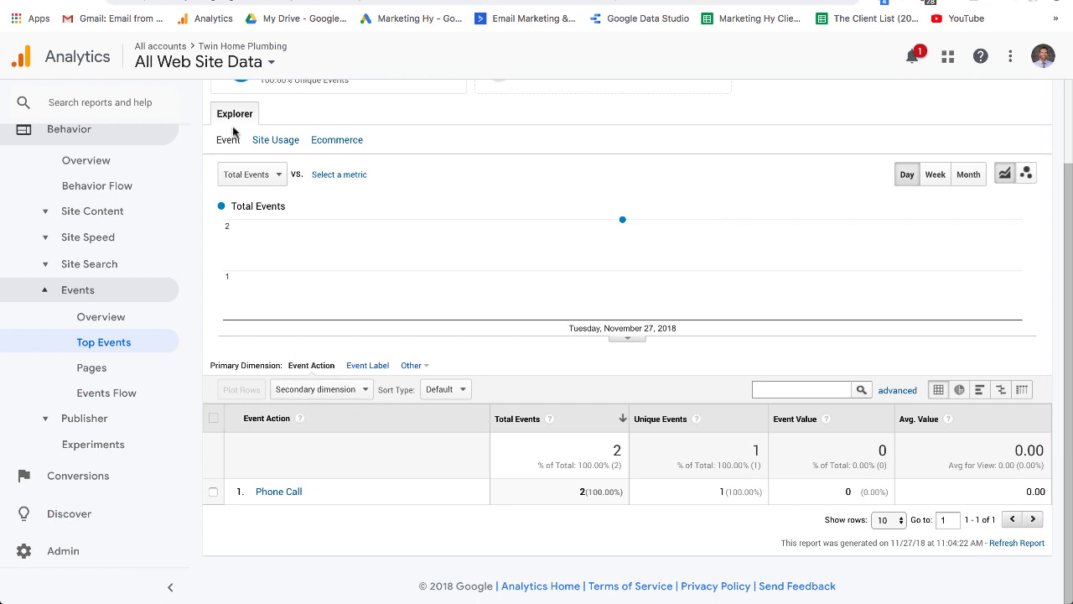
Step: In Tag Manager, go to Triggers and open the Phone Call Trigger, discarding an empty new trigger
key("ctrl+Tab")
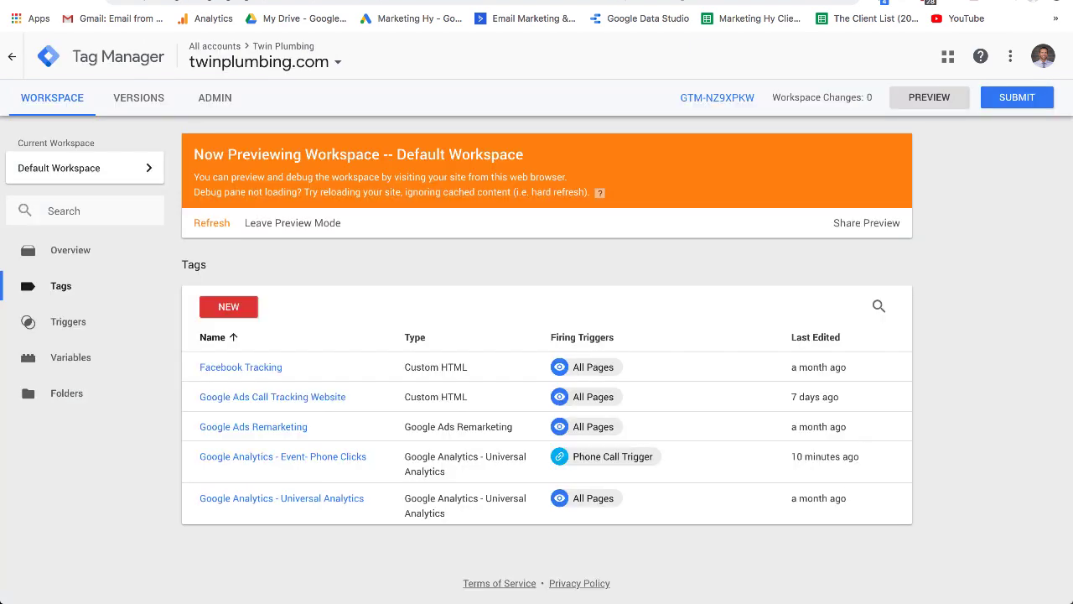
left_click(70, 253)
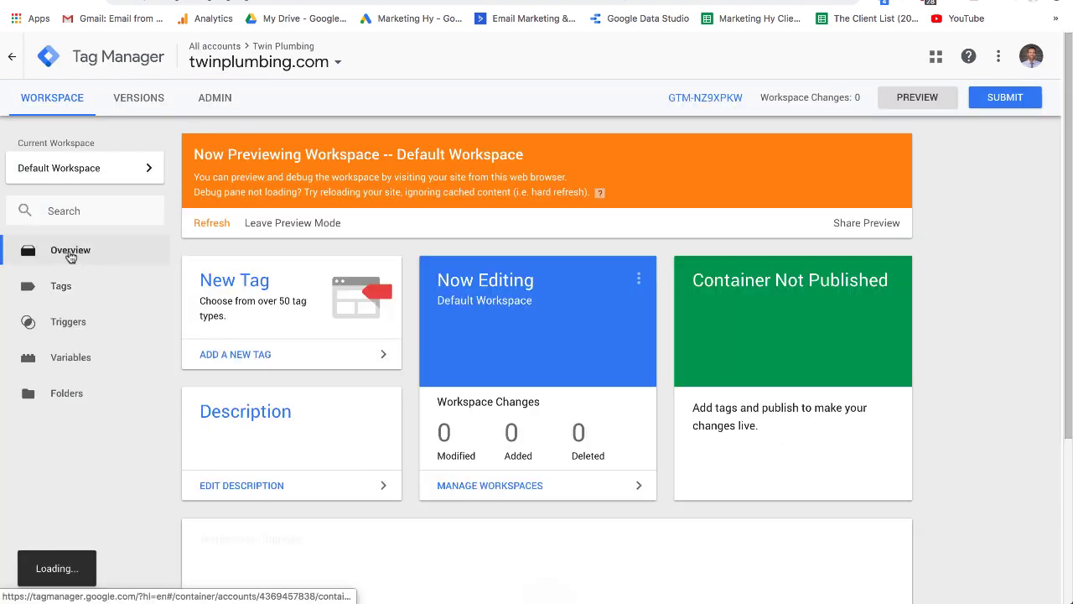
left_click(66, 322)
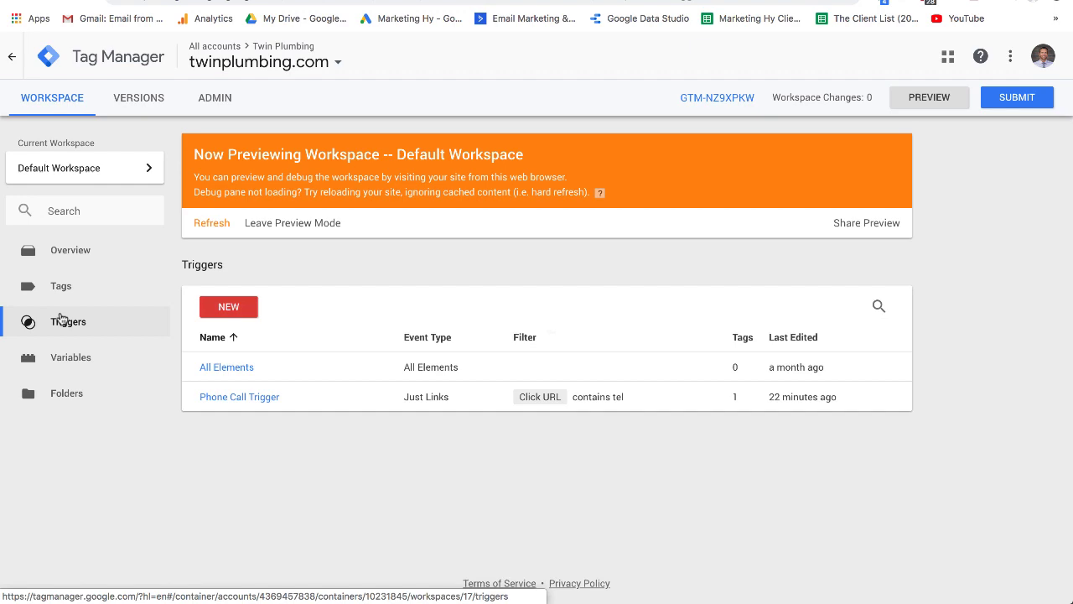
left_click(250, 307)
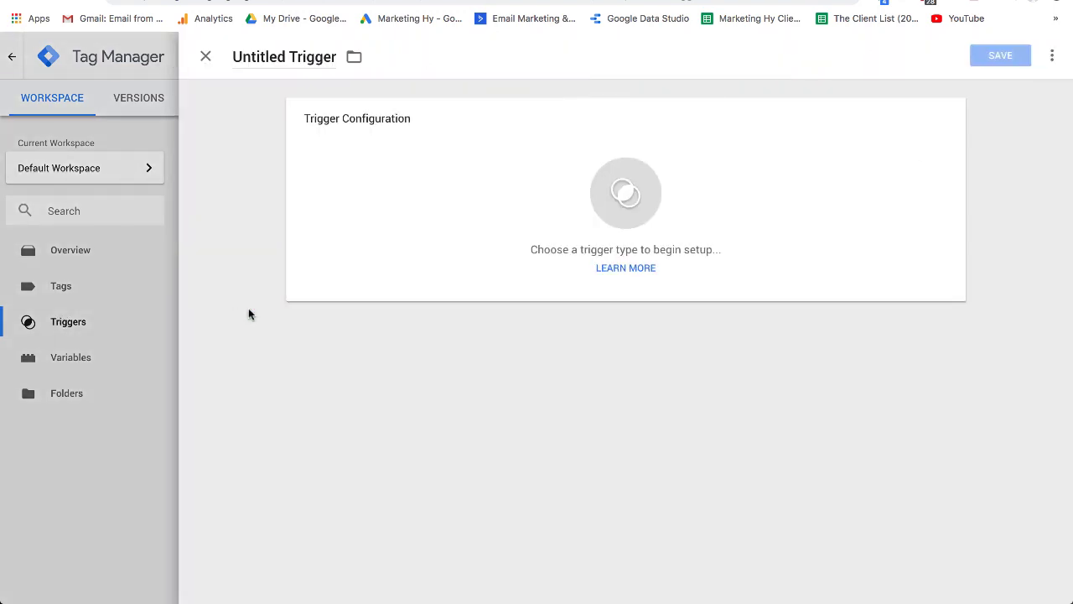
left_click(205, 56)
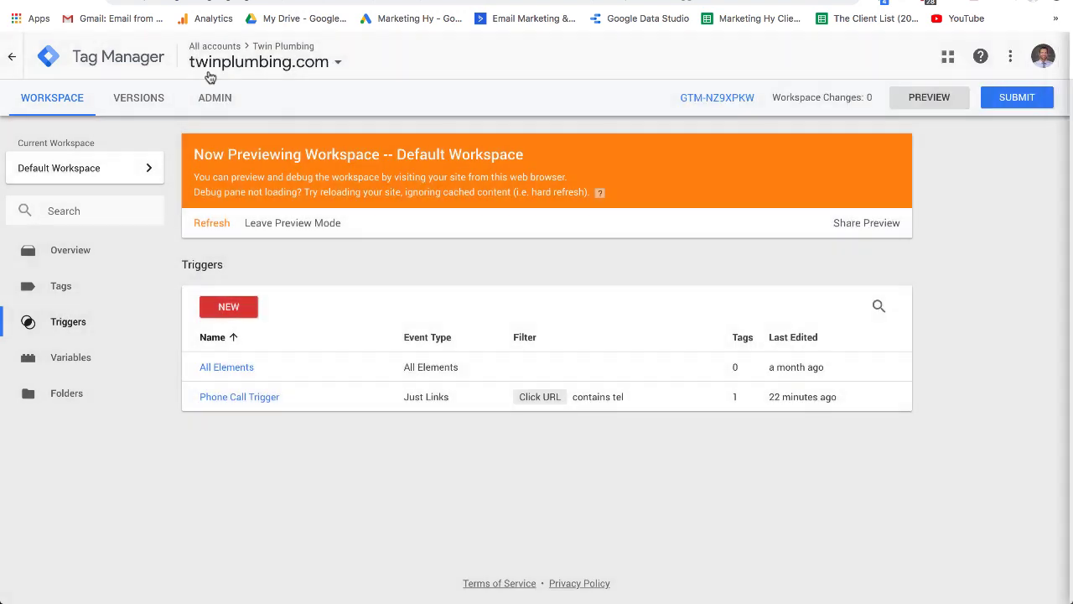
left_click(255, 399)
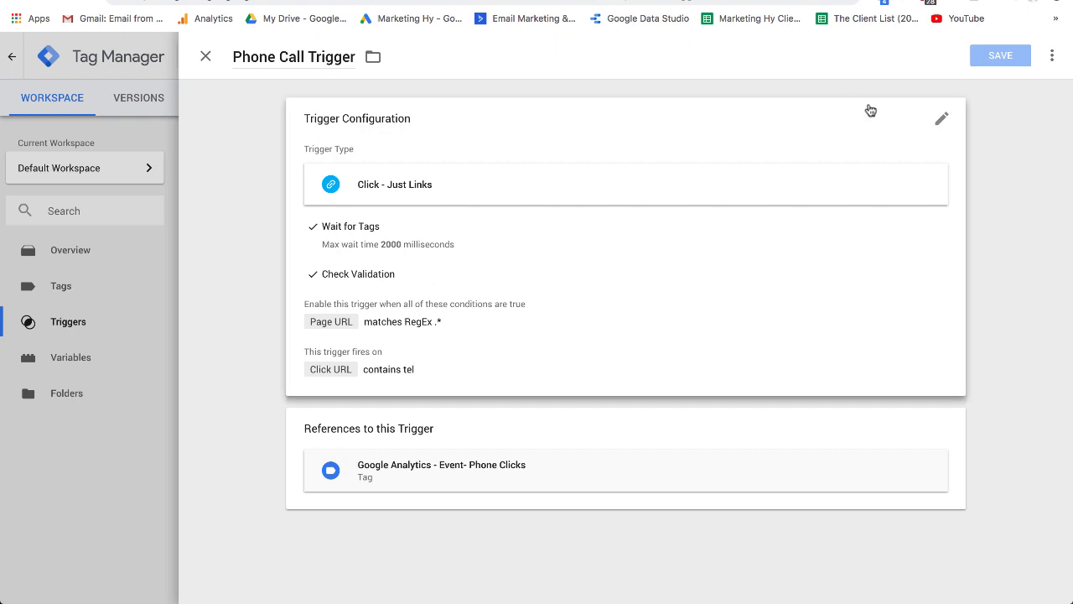
Step: Edit the trigger configuration, keeping Click - Just Links firing when Click URL contains tel
left_click(940, 123)
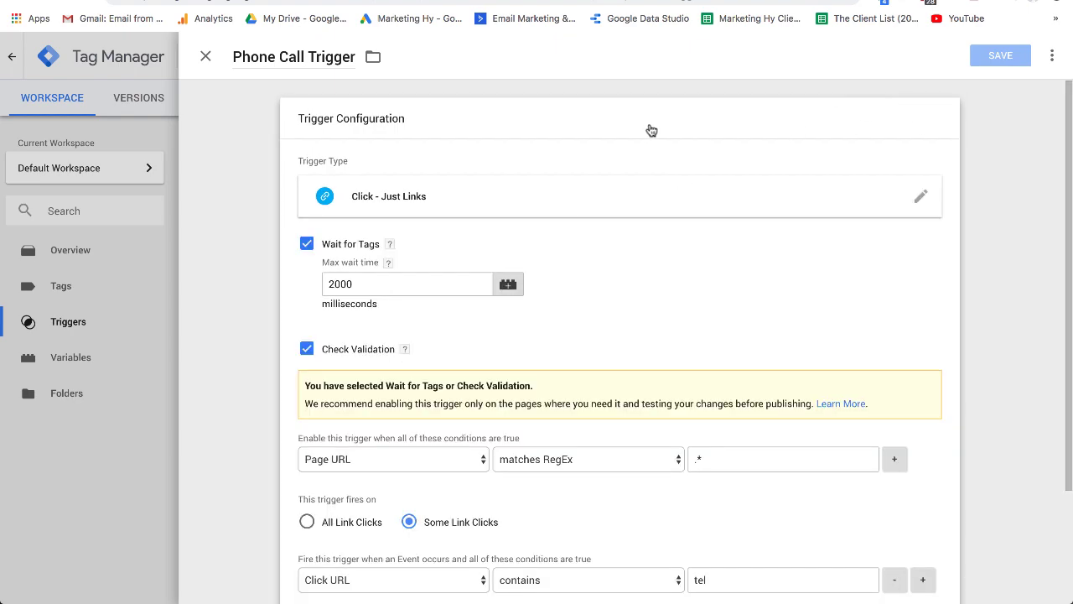
left_click(922, 200)
scroll(775, 175, "down", 2)
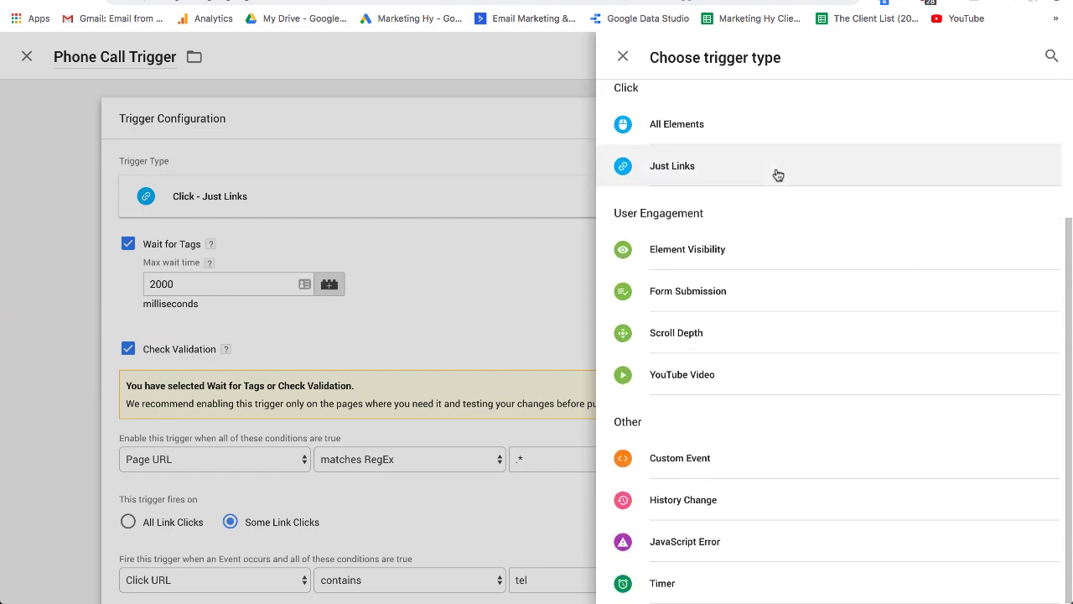
scroll(735, 189, "up", 3)
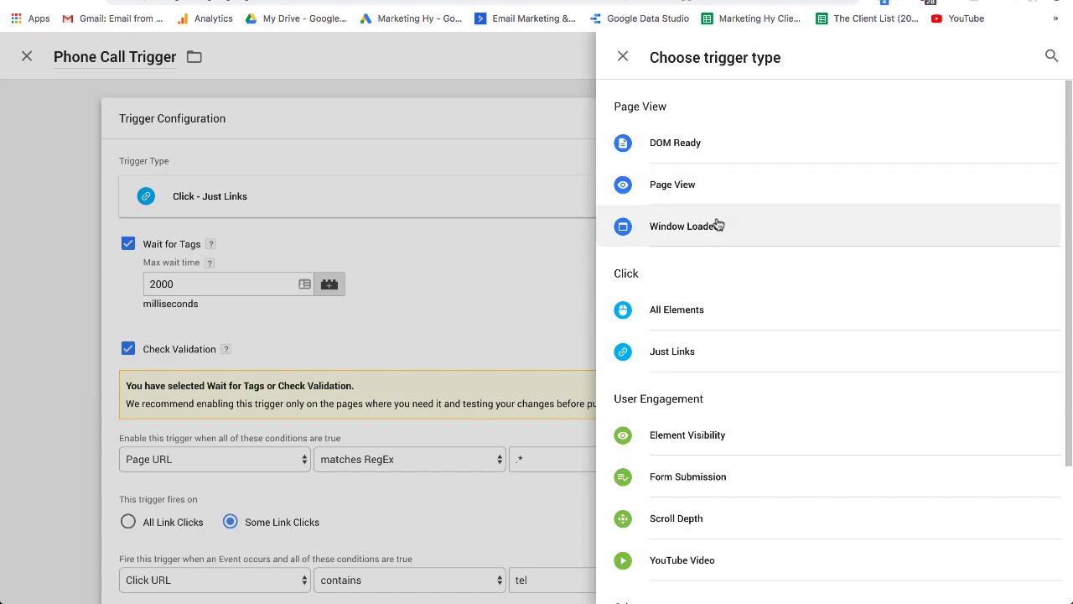
left_click(622, 57)
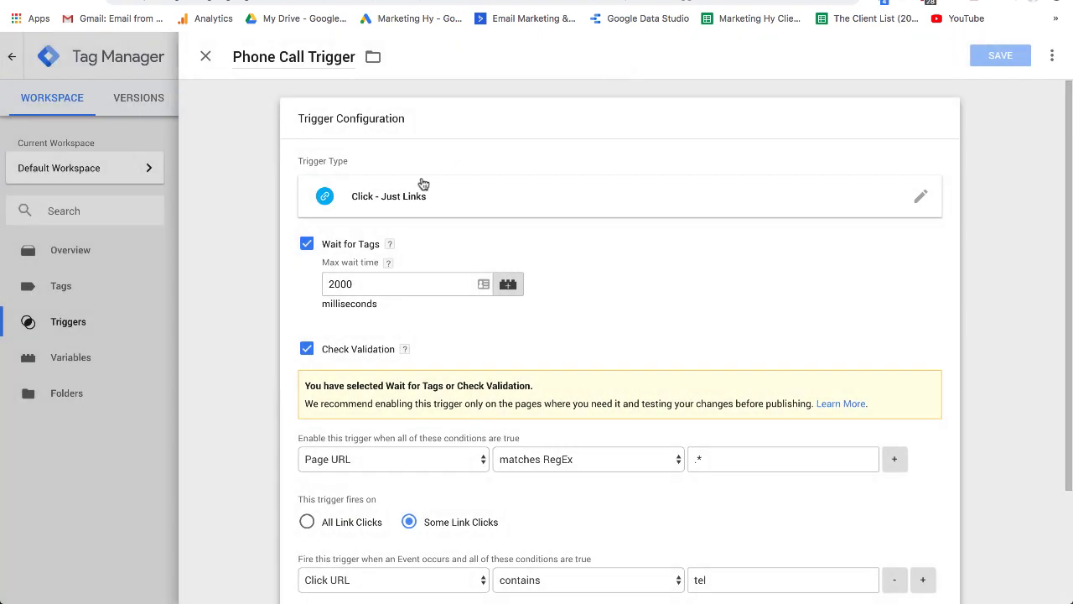
scroll(339, 212, "down", 1)
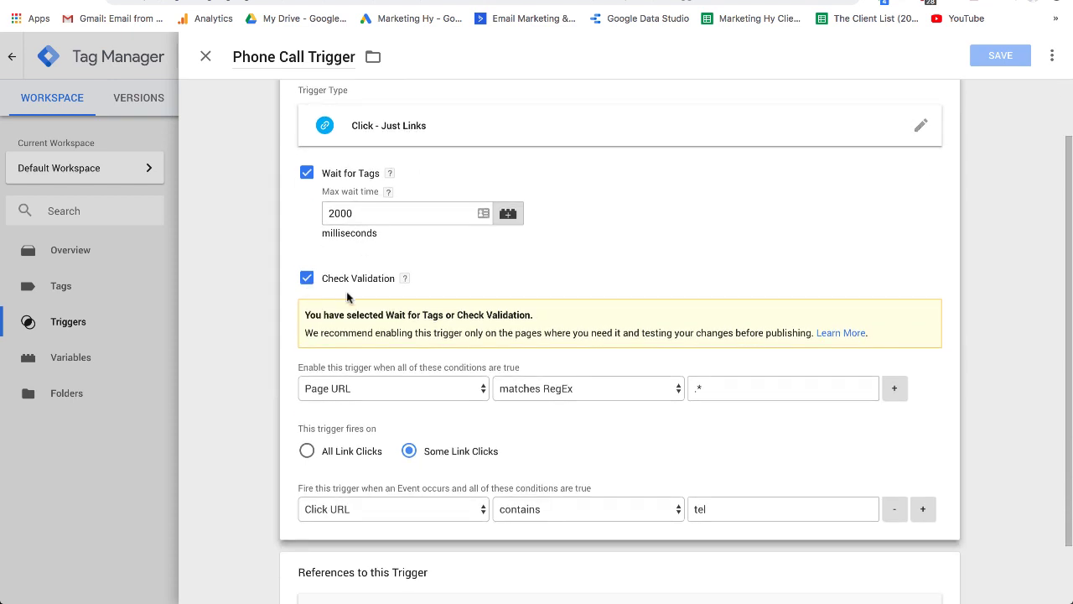
scroll(441, 314, "down", 1)
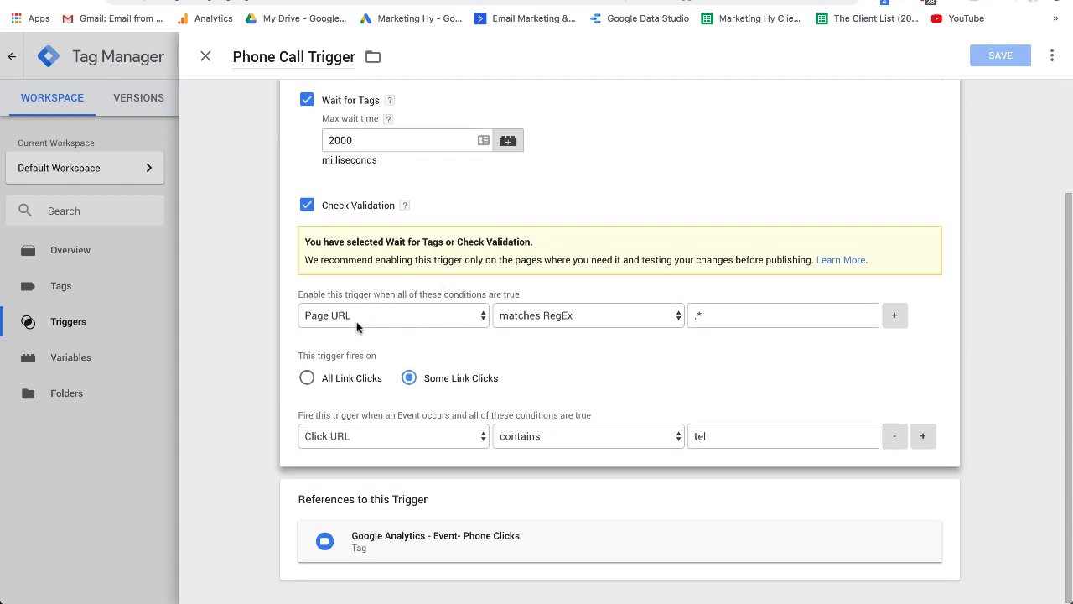
Step: Keep the Page URL operator on matches RegEx, close the trigger unsaved, and view Tags
left_click(550, 321)
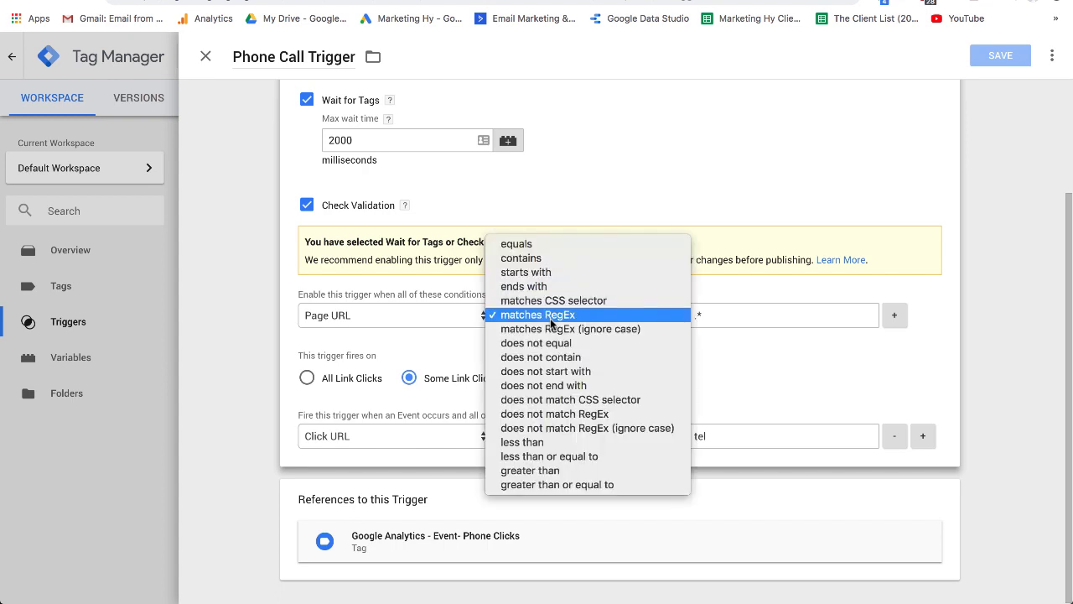
left_click(612, 316)
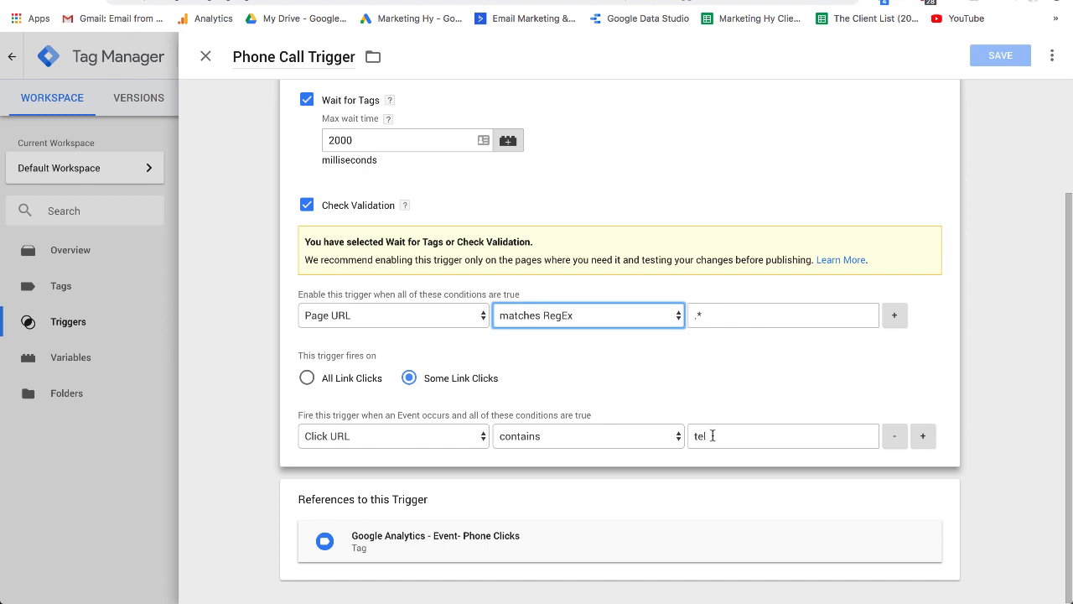
scroll(706, 442, "down", 1)
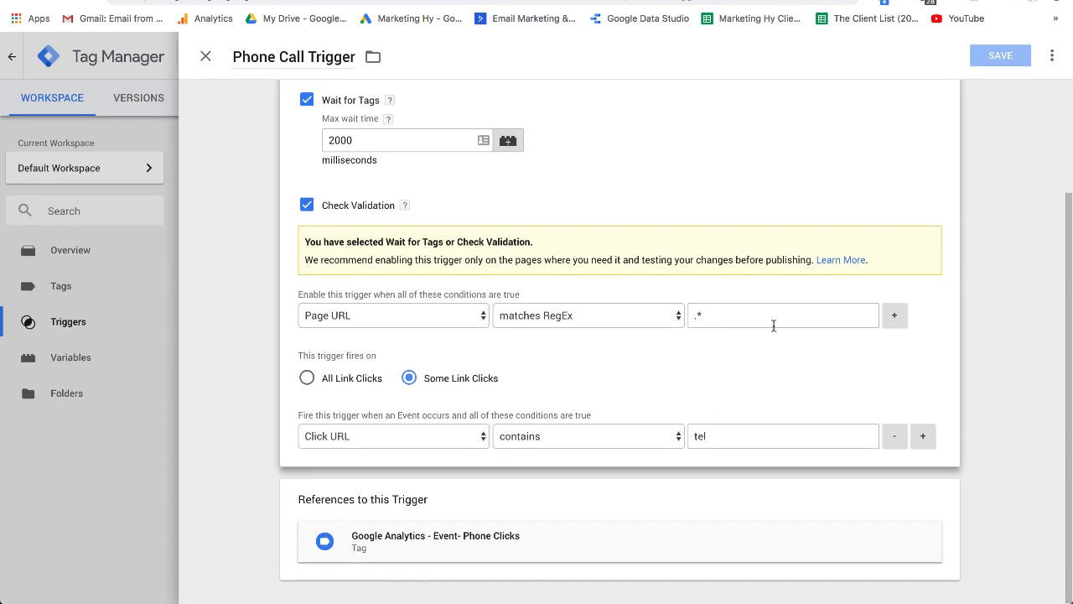
scroll(673, 192, "up", 2)
scroll(673, 193, "down", 2)
left_click(205, 57)
left_click(59, 286)
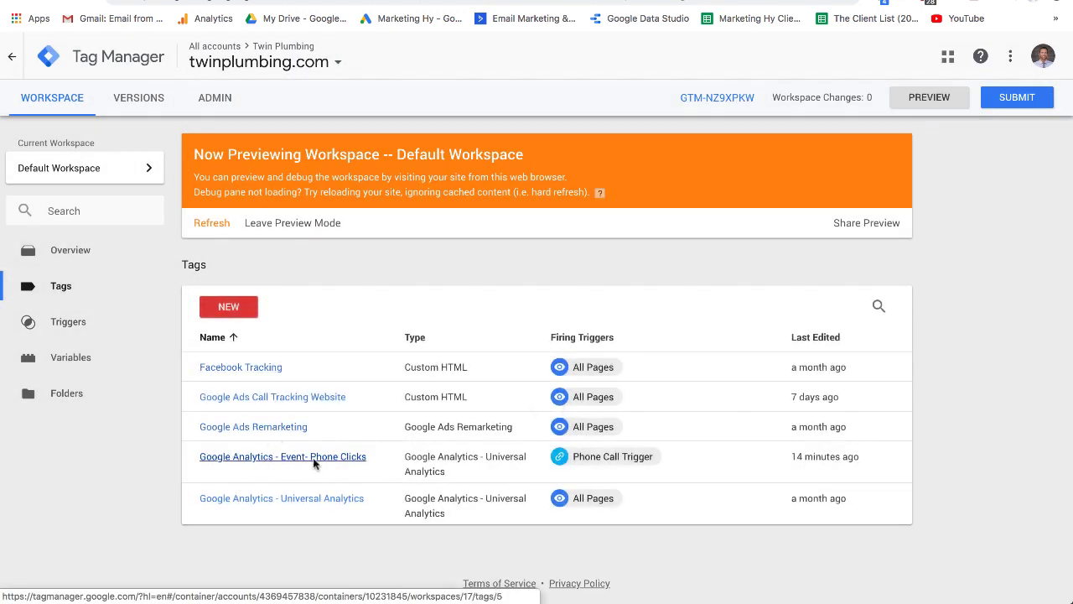
Step: Edit the Phone Clicks tag's configuration, leaving the tag type unchanged and Track Type on Event
left_click(315, 459)
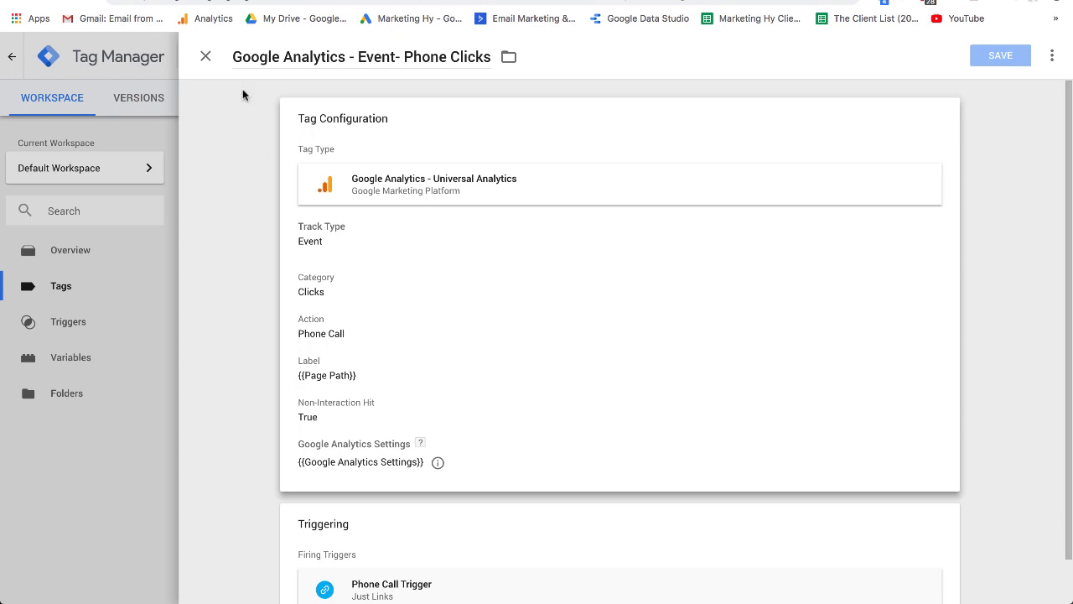
mouse_move(620, 251)
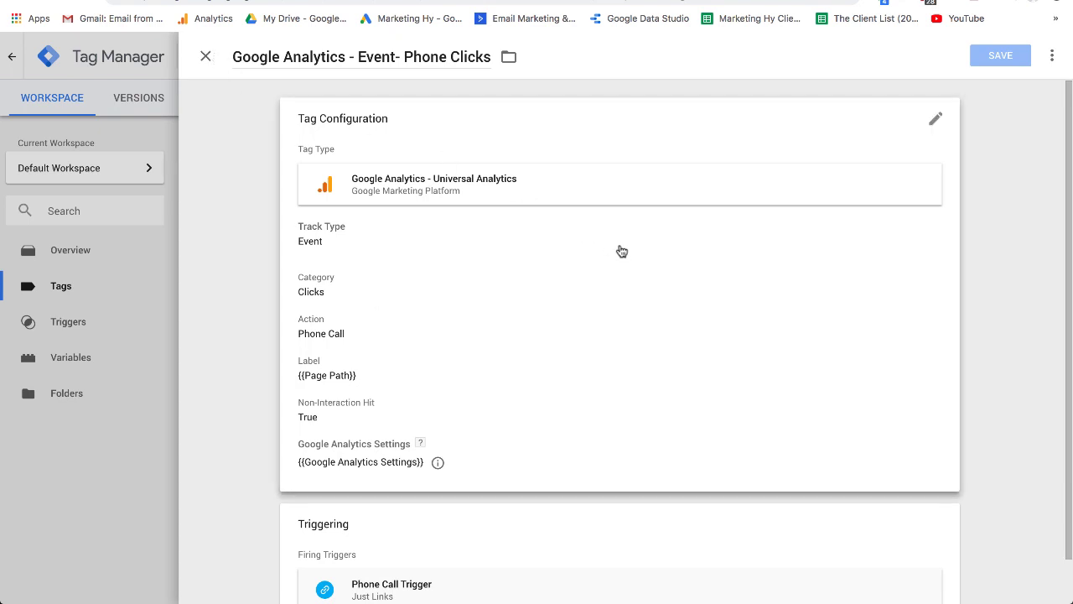
left_click(935, 124)
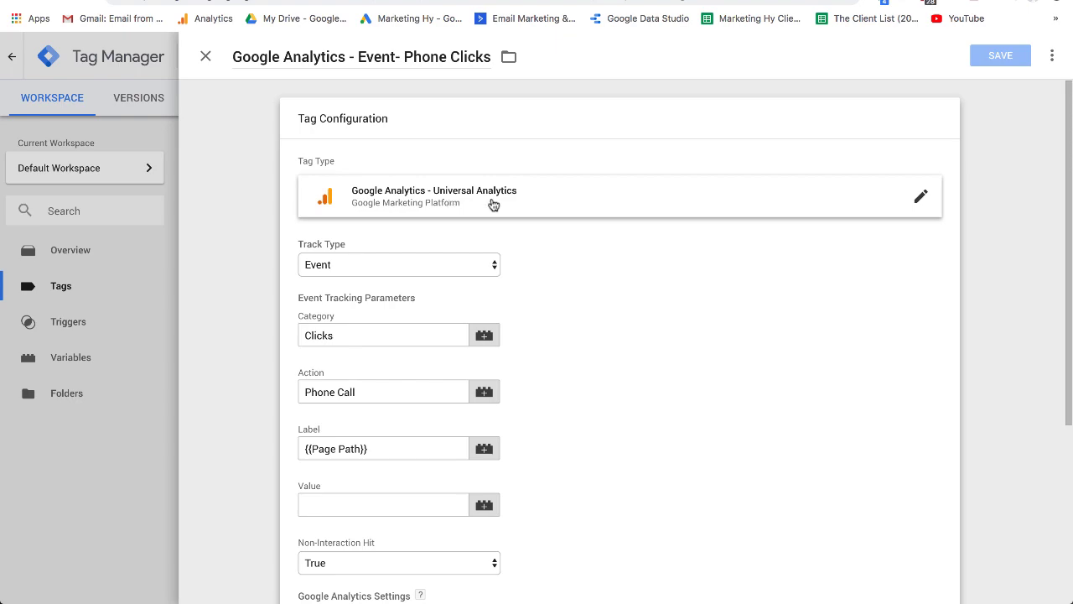
left_click(921, 198)
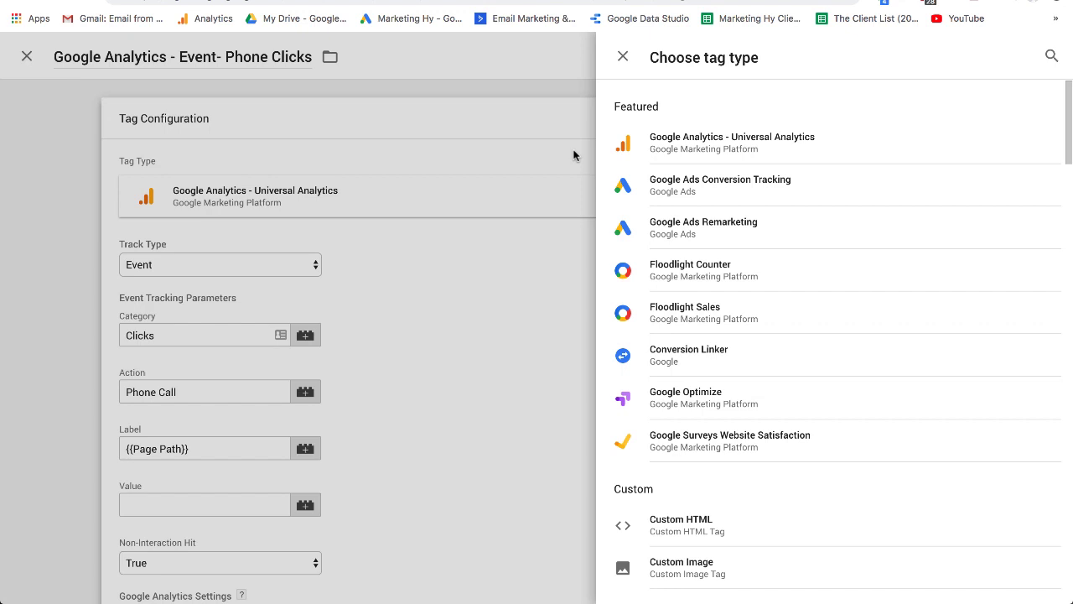
left_click(623, 57)
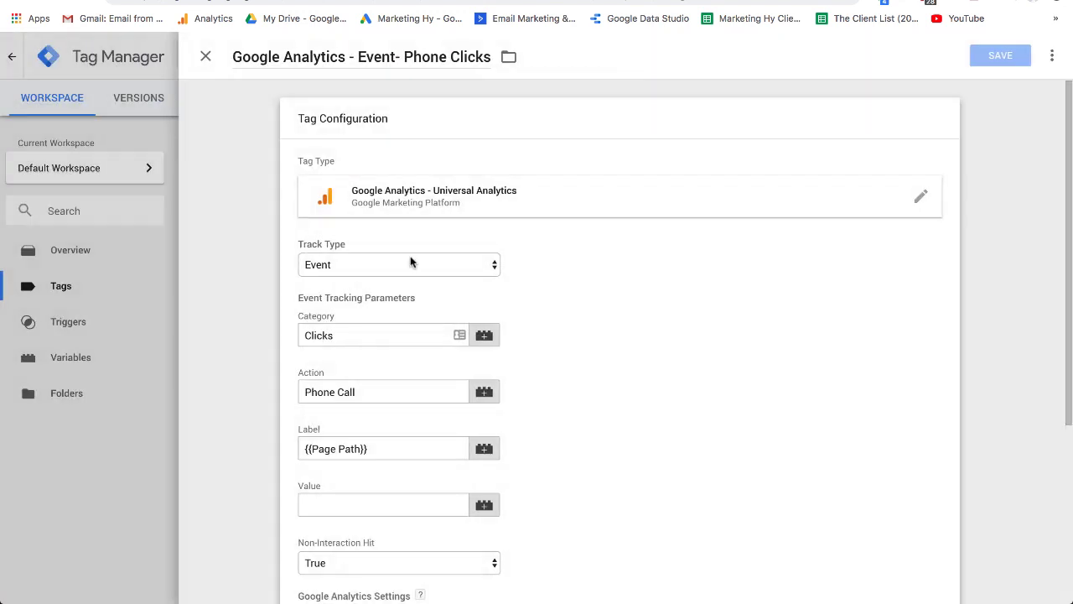
left_click(361, 267)
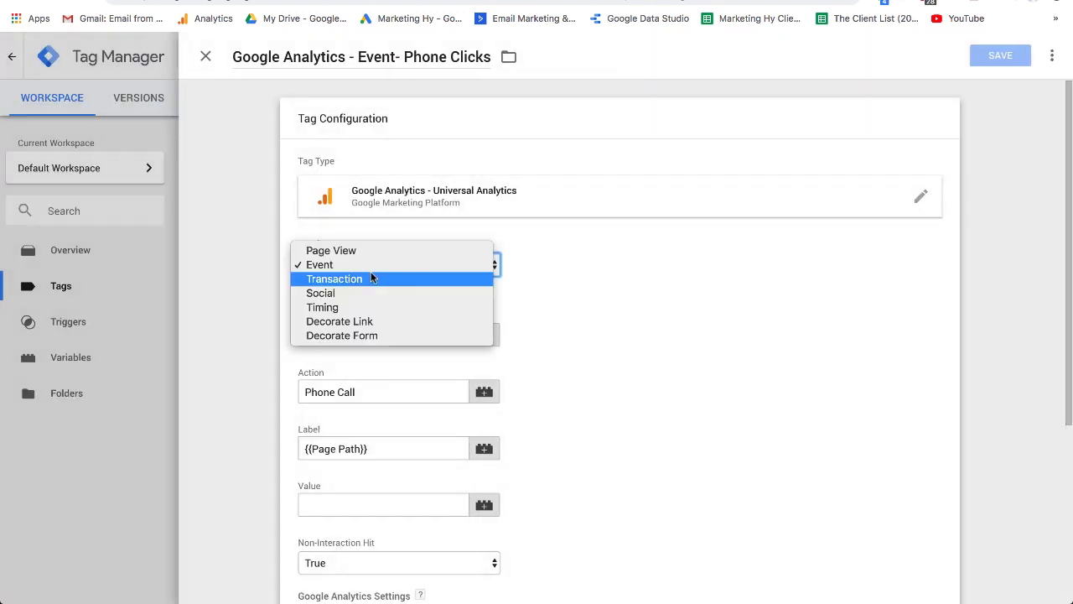
left_click(362, 266)
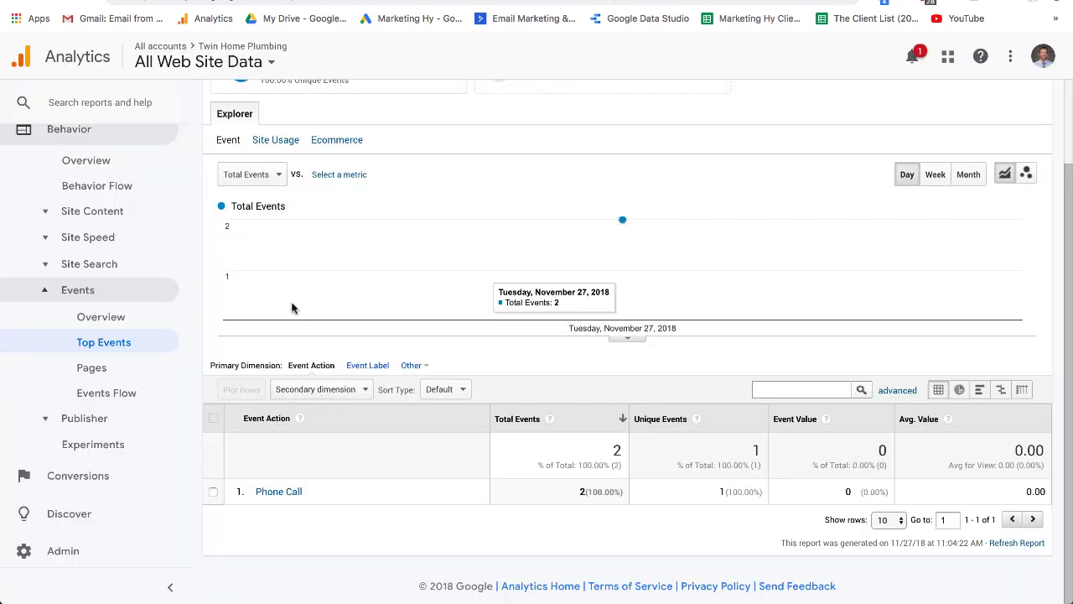
Step: Break down the Events Overview by Event Action, Label and Category, then return to Tag Manager
scroll(251, 148, "up", 2)
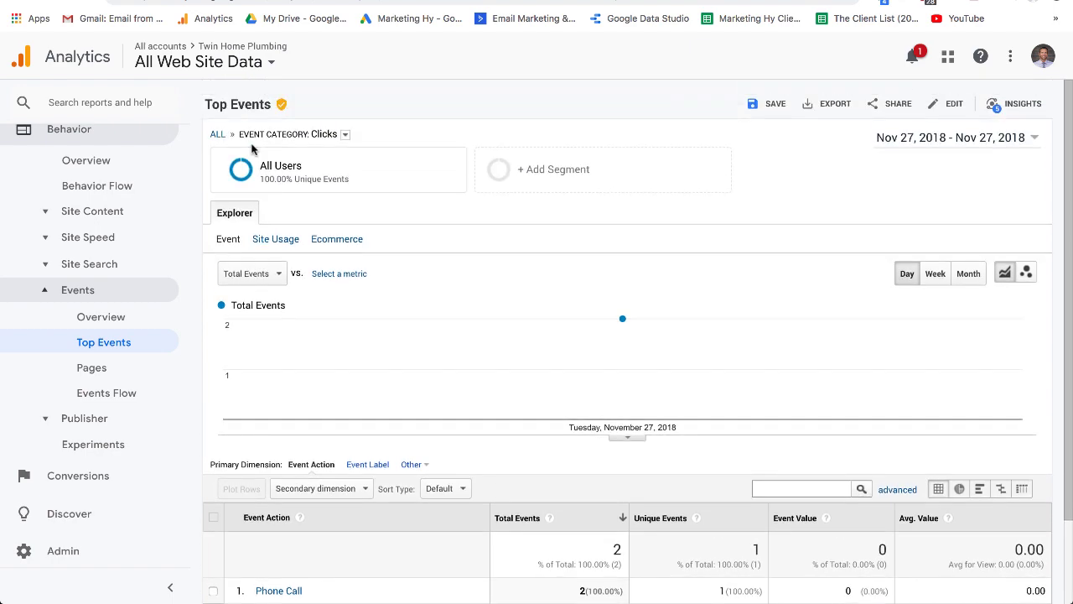
left_click(97, 319)
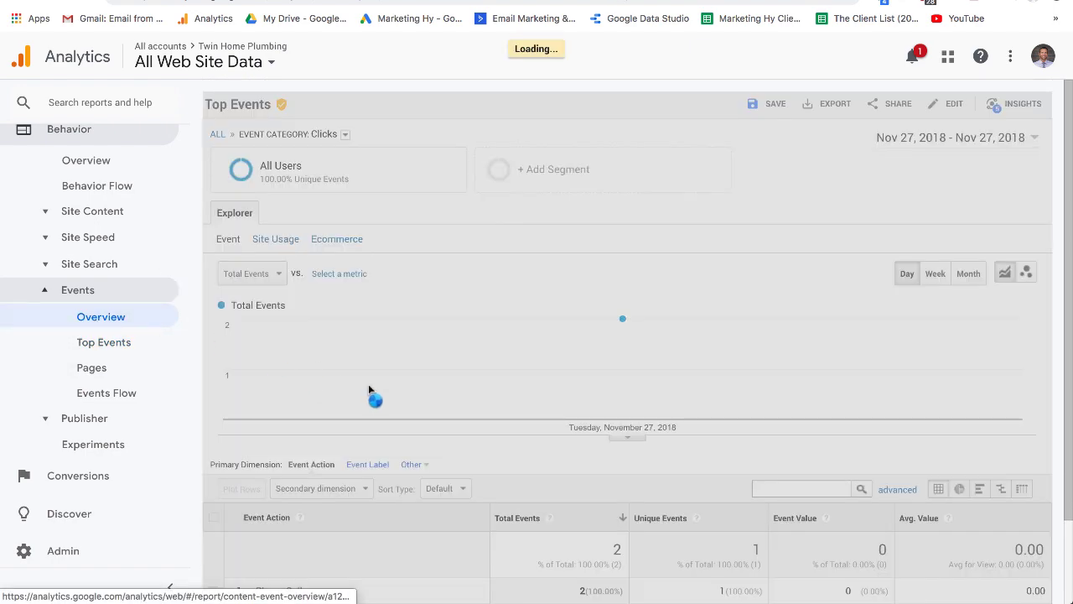
scroll(369, 388, "down", 5)
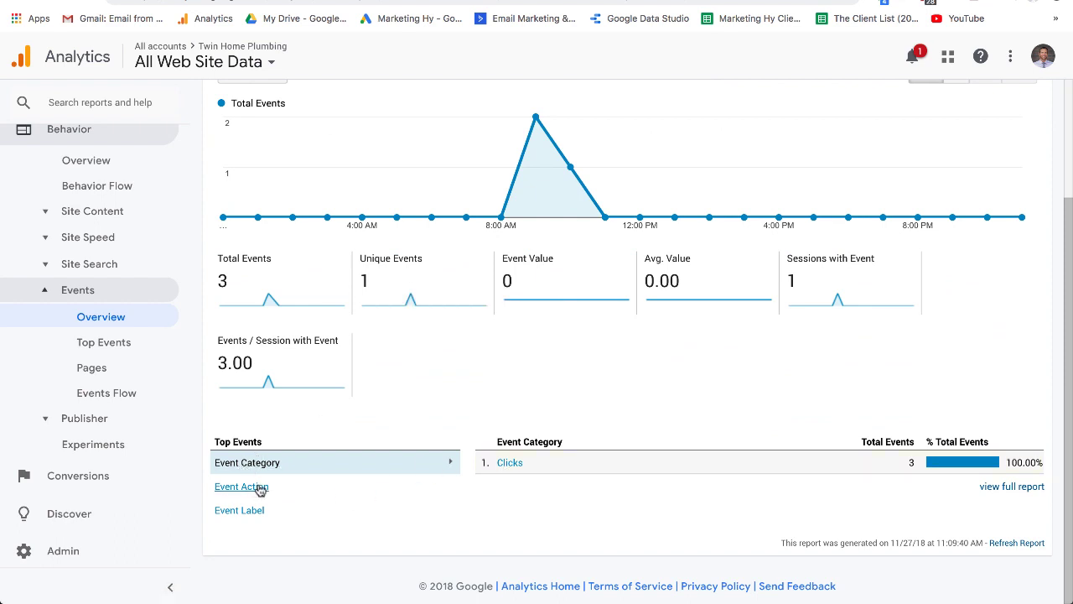
left_click(253, 488)
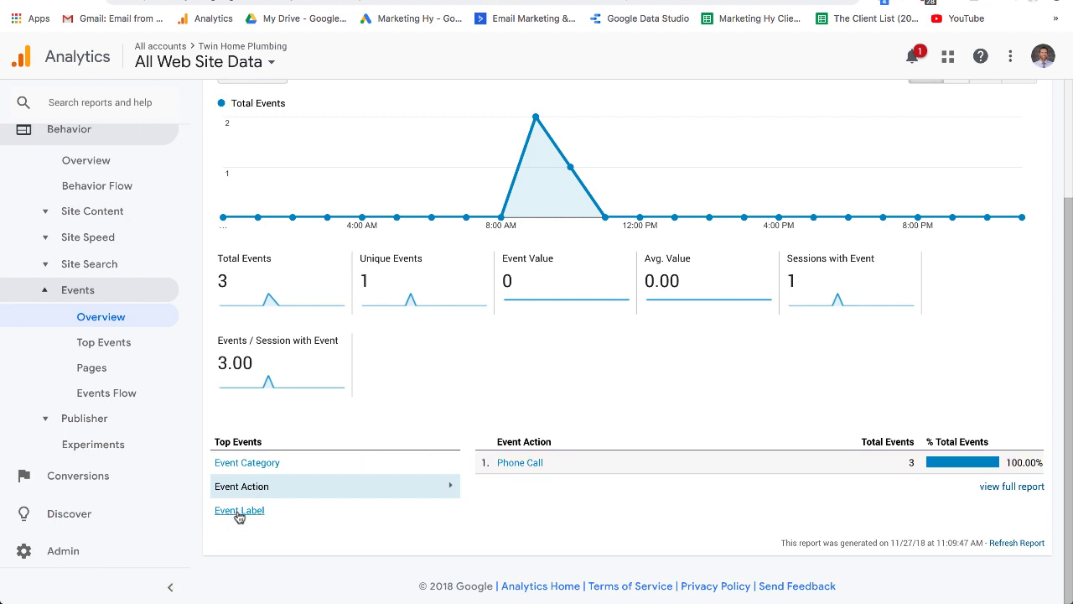
left_click(239, 513)
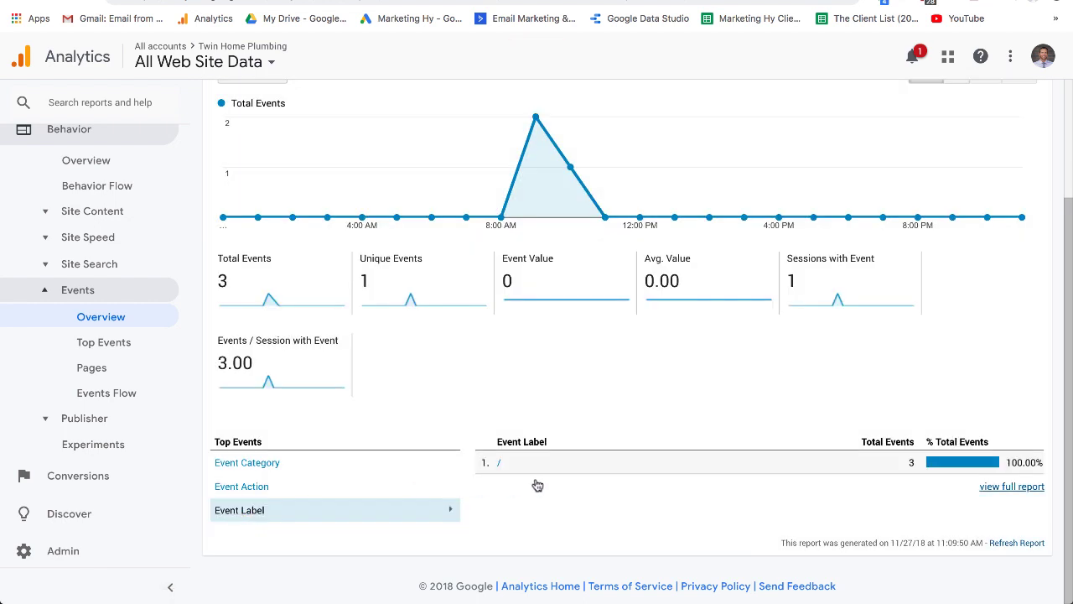
left_click(235, 466)
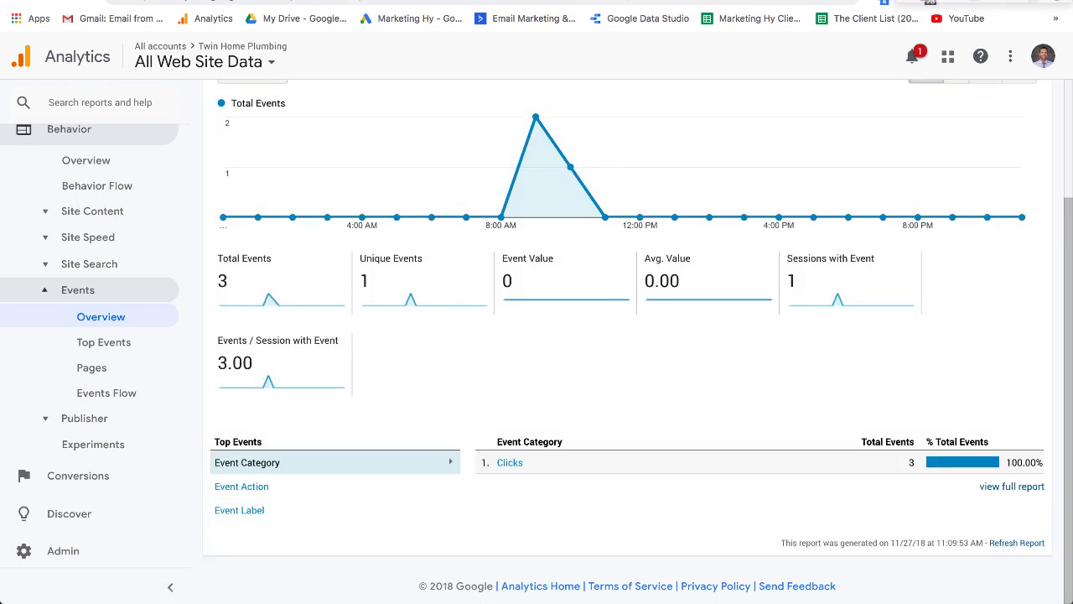
left_click(503, 2)
scroll(498, 275, "down", 2)
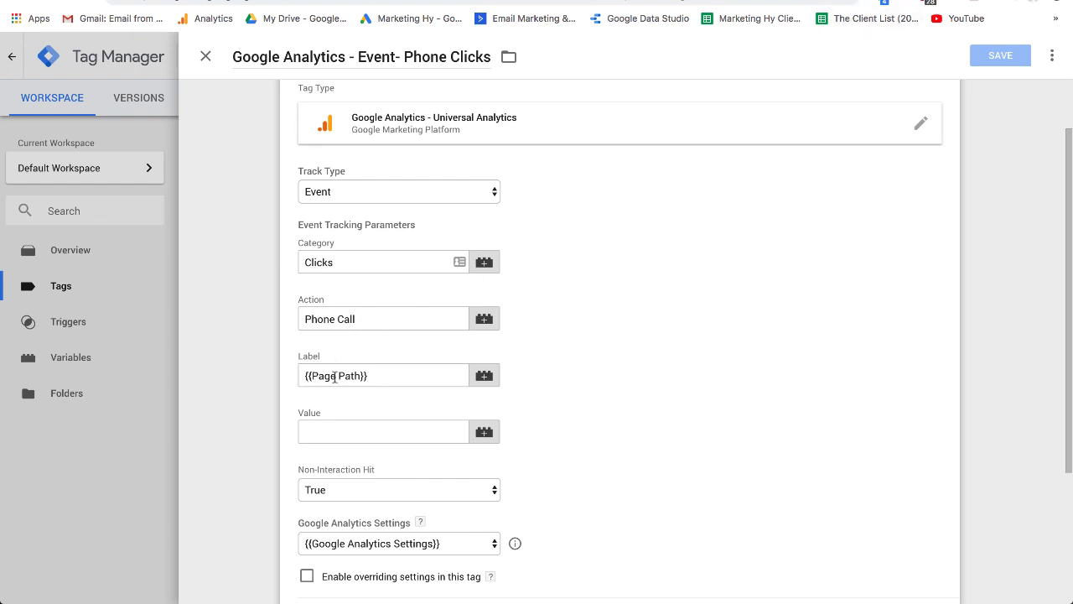
left_click(486, 378)
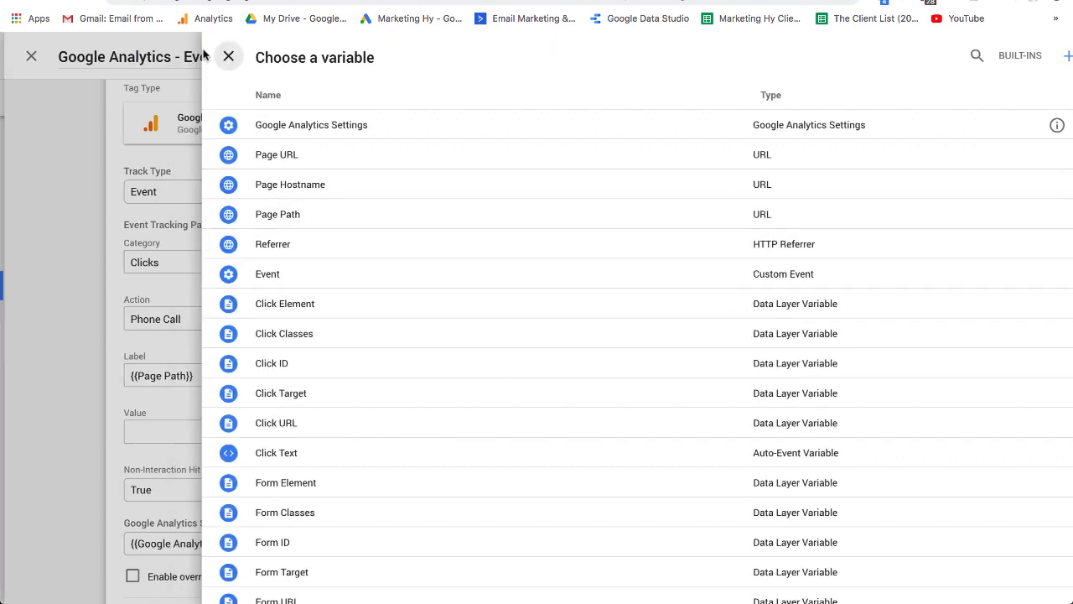
left_click(229, 56)
key("ctrl+Tab")
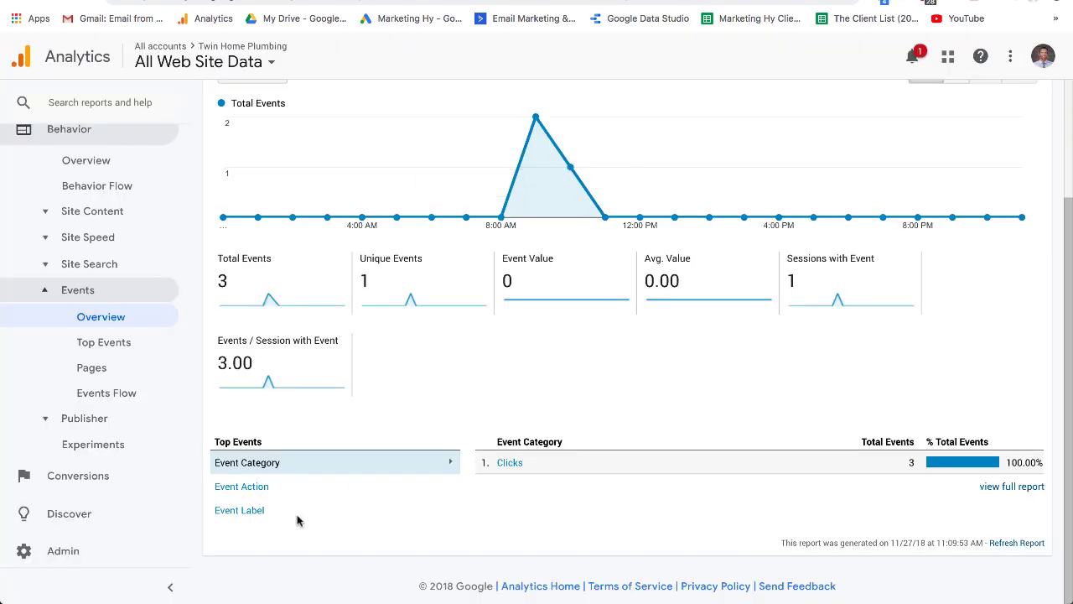
left_click(239, 511)
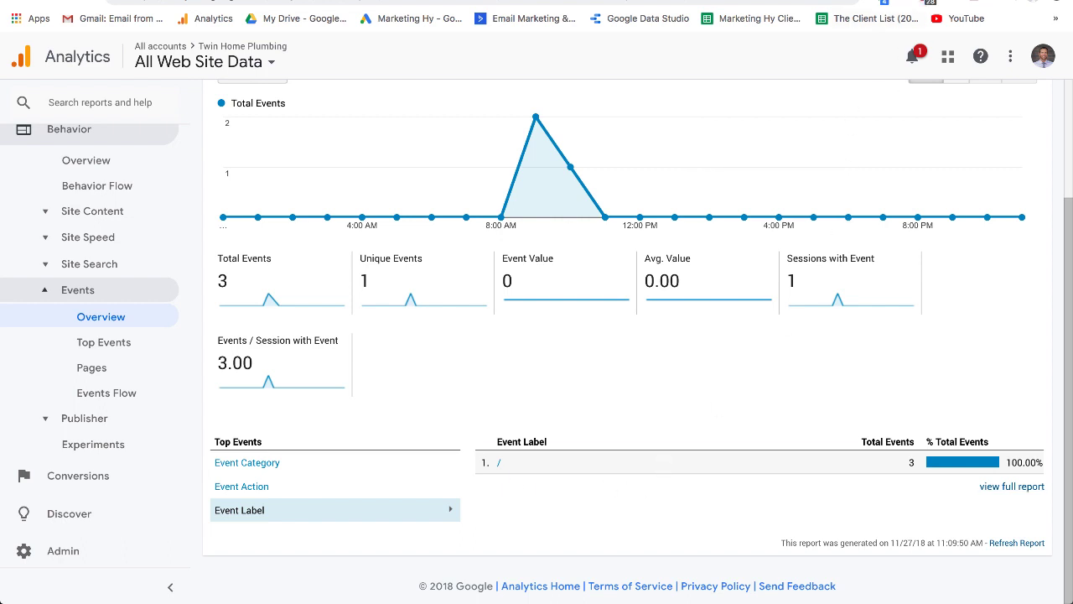
Step: Keep Non-Interaction Hit True and open the Phone Call Trigger firing card, then return to Analytics
key("ctrl+Tab")
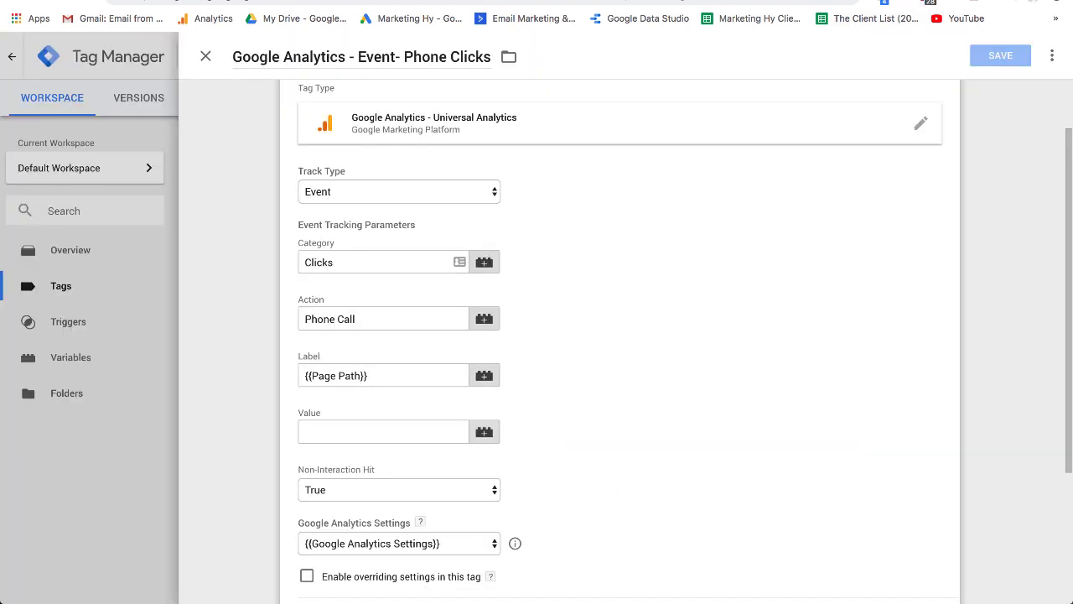
scroll(394, 405, "down", 1)
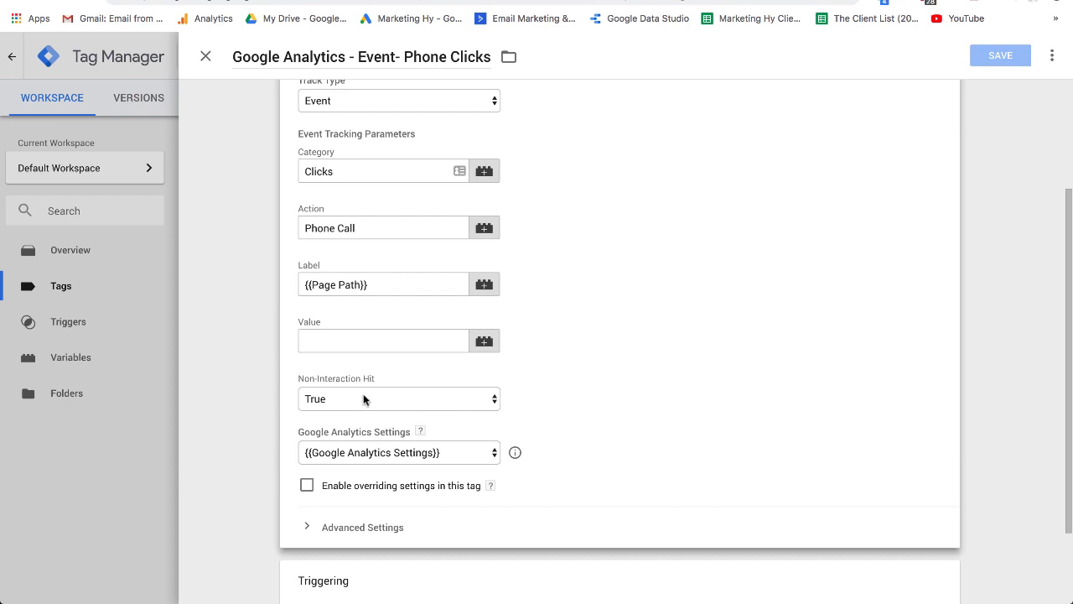
left_click(362, 398)
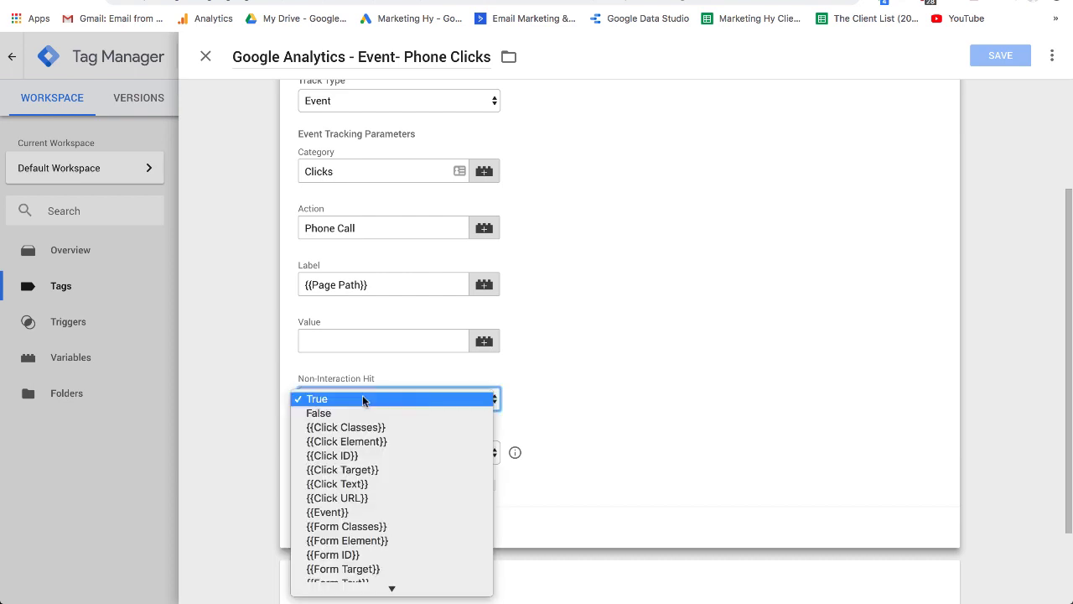
left_click(597, 355)
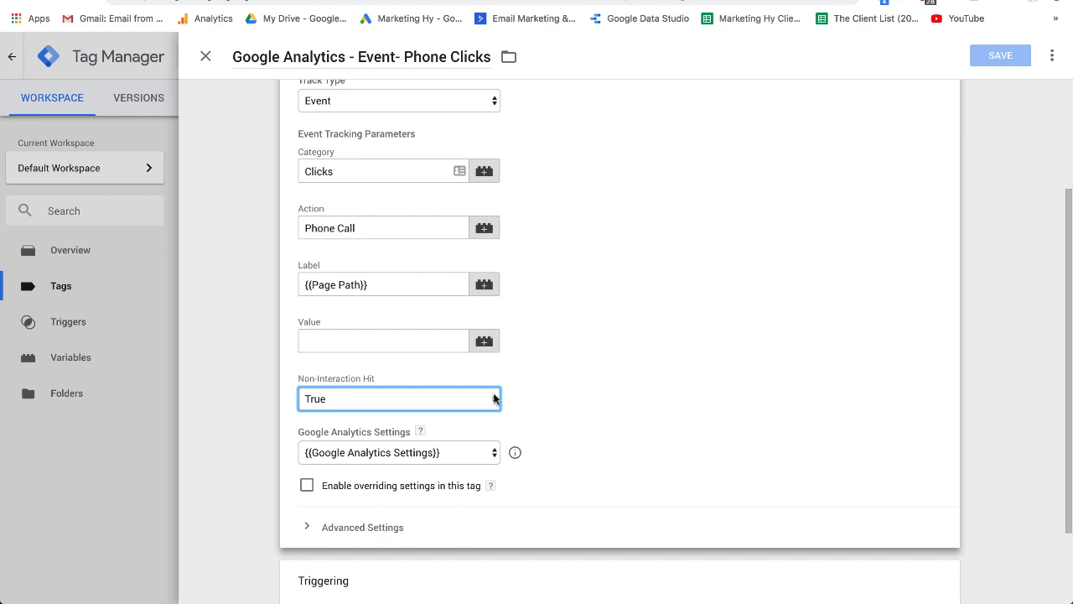
scroll(494, 397, "down", 1)
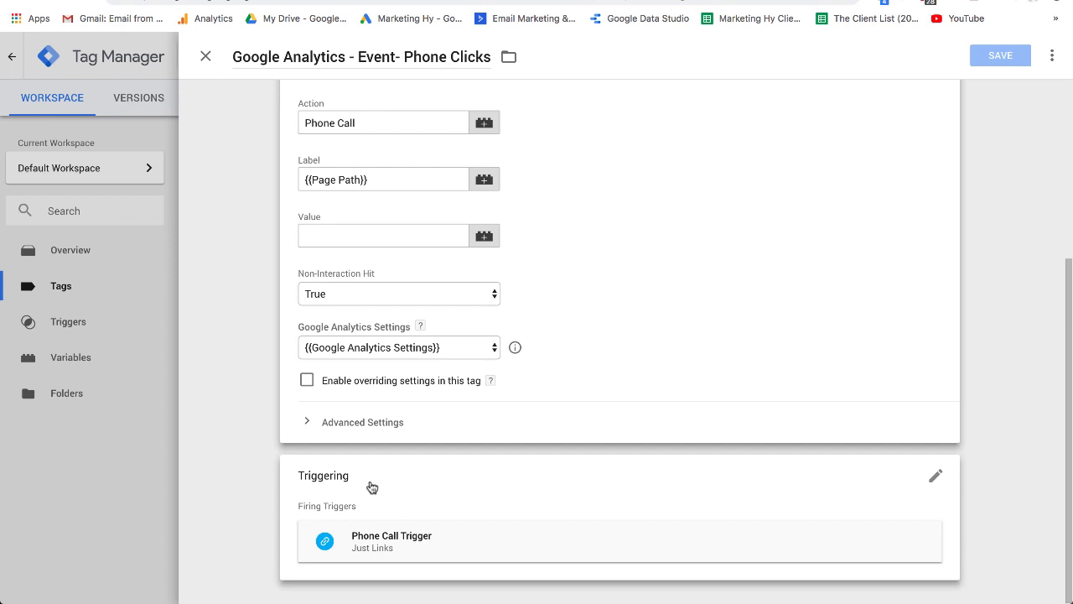
left_click(942, 475)
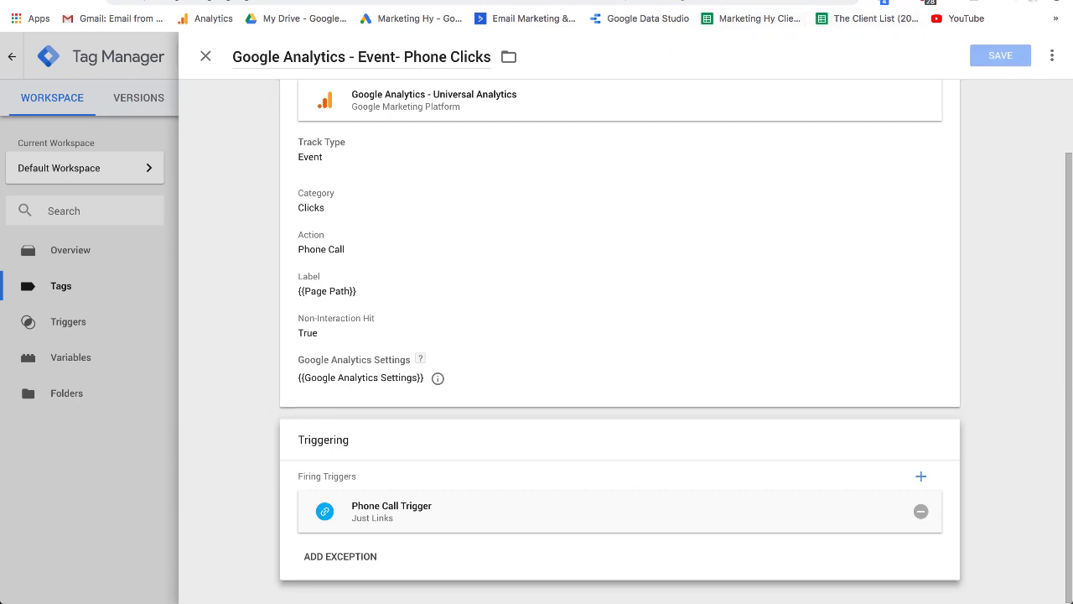
left_click(707, 2)
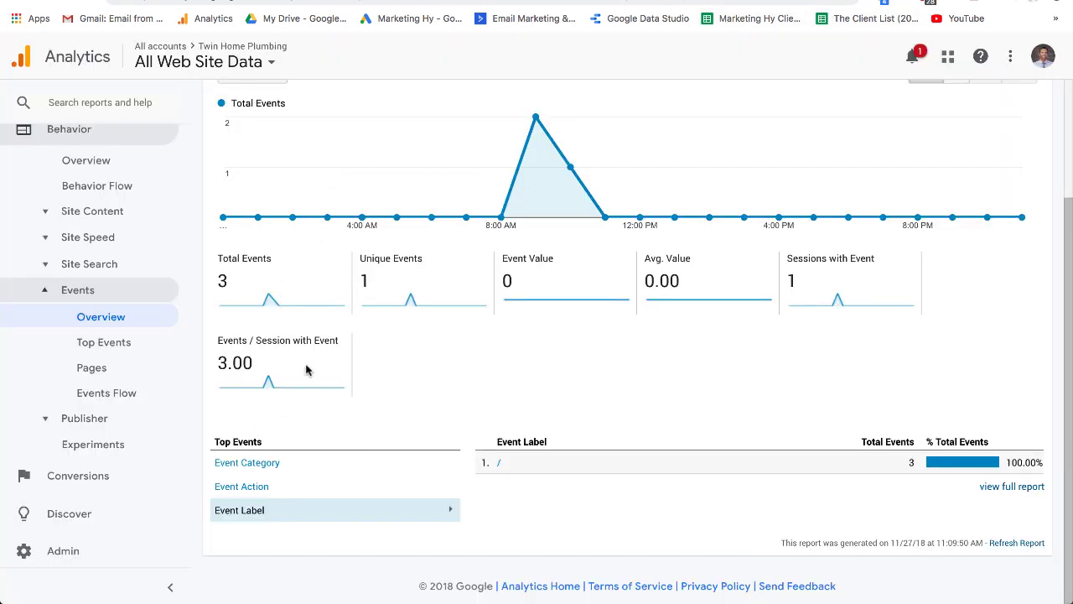